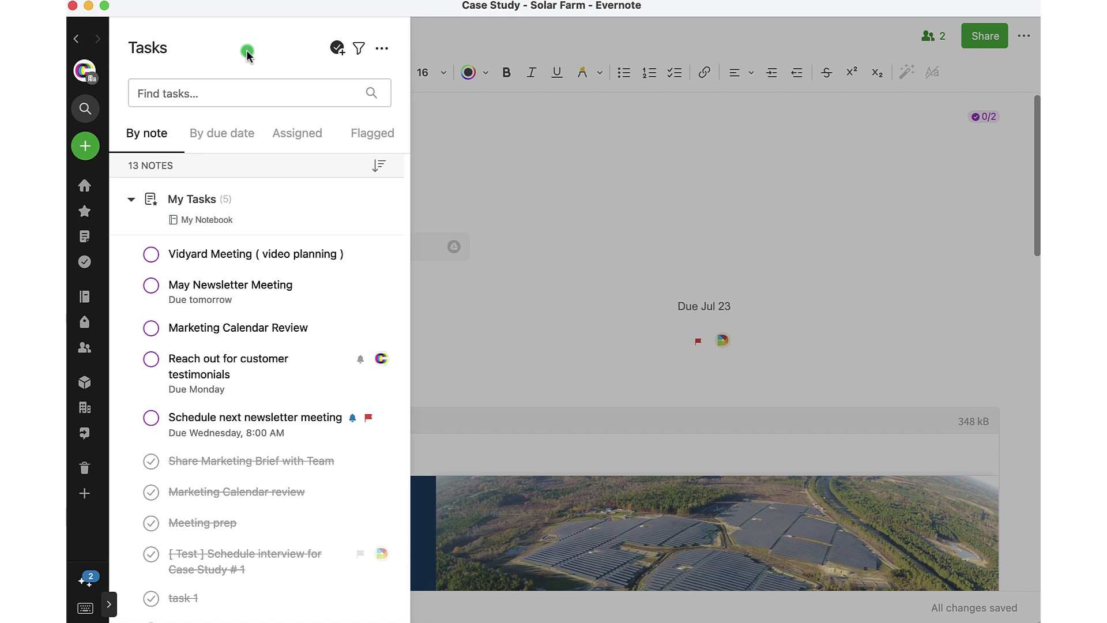
Step: Filter tasks by Due Date to Next 14 days, then clear all filters
left_click(359, 49)
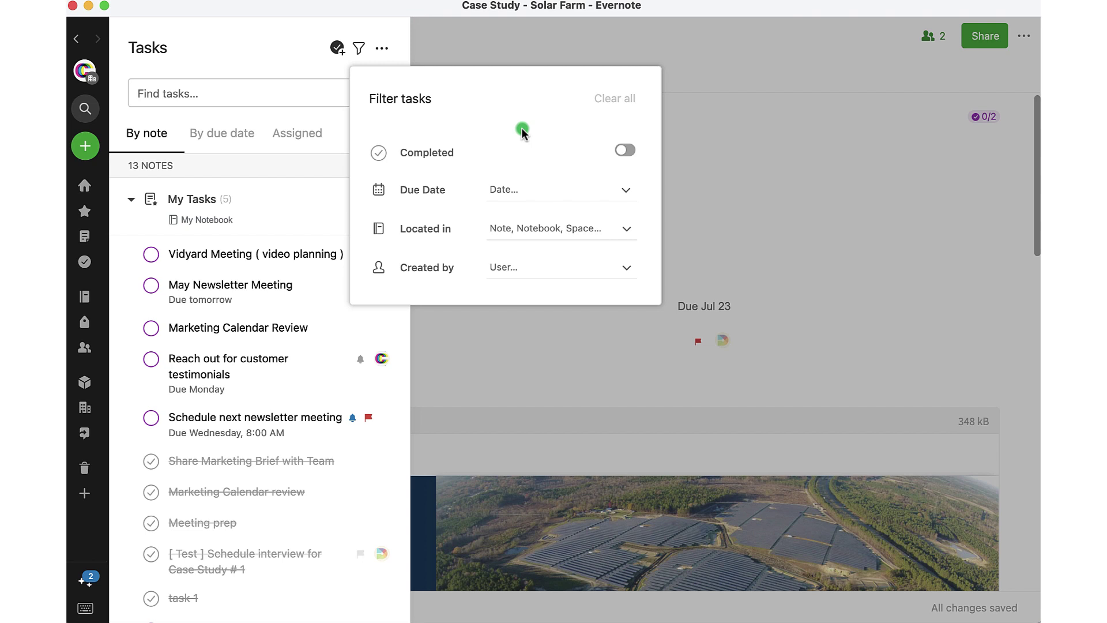
left_click(507, 192)
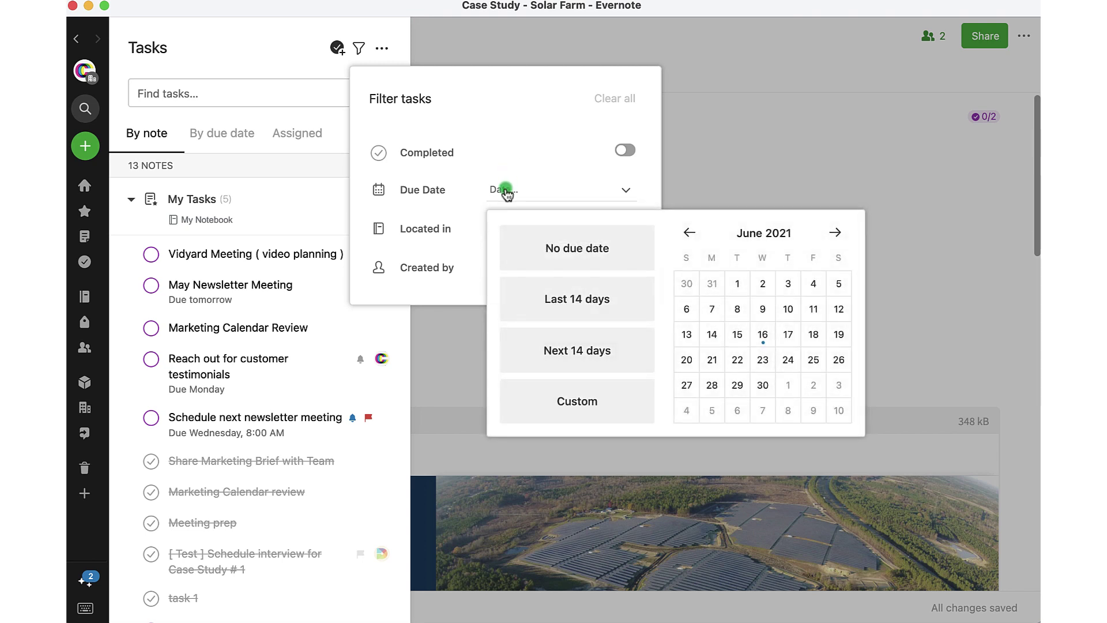
left_click(587, 350)
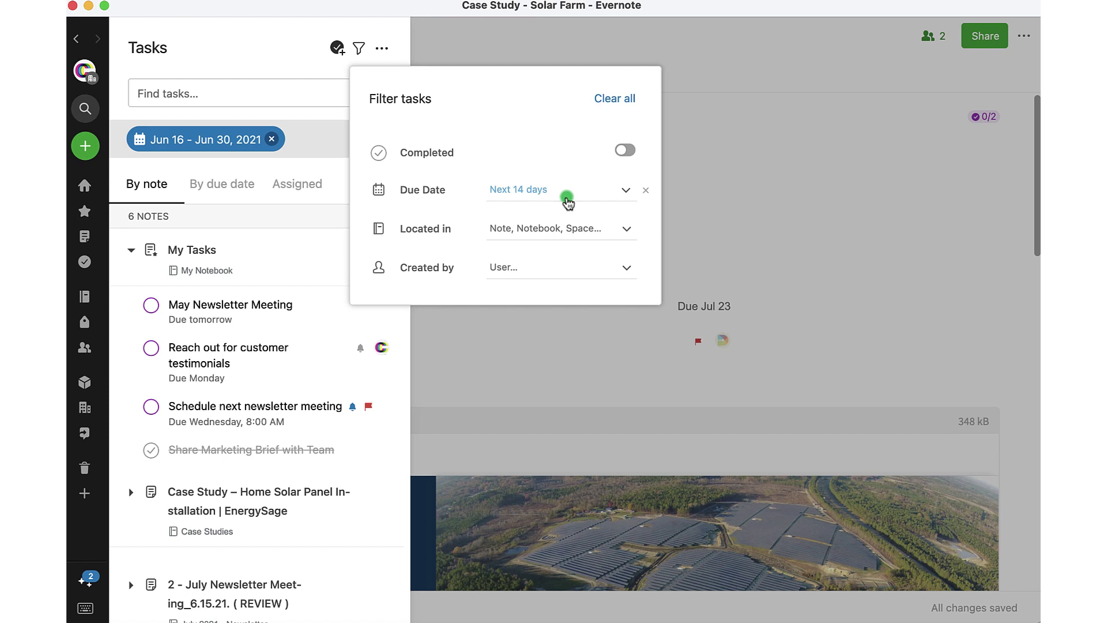
left_click(614, 110)
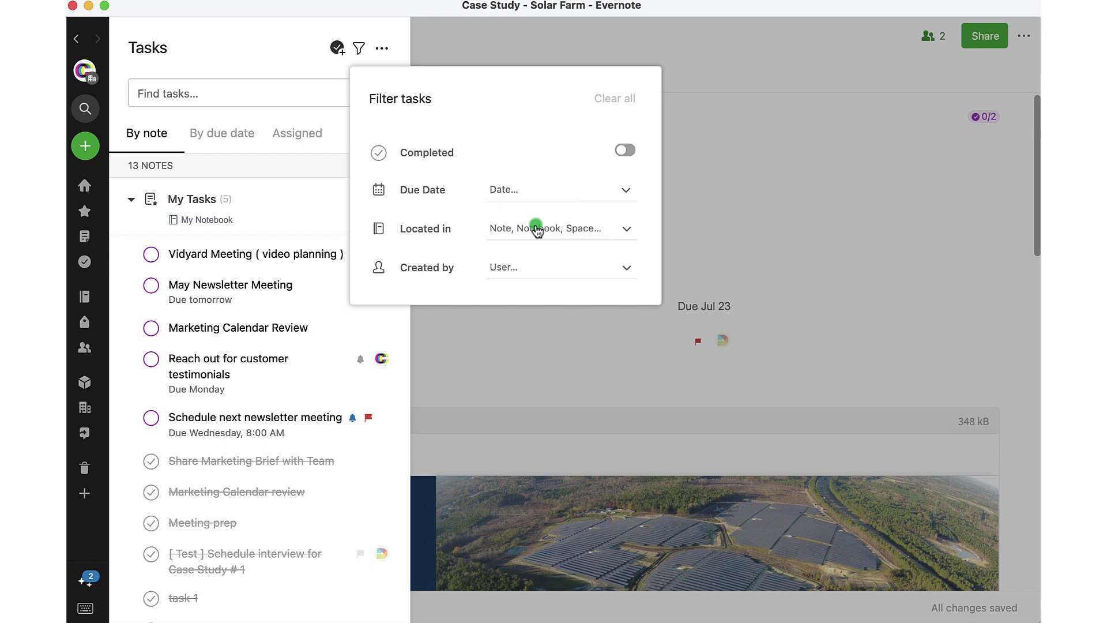
Step: Filter tasks to MONTHLY NEWSLETTERS > July 2021 - Newsletter via Located in, then clear it
left_click(536, 229)
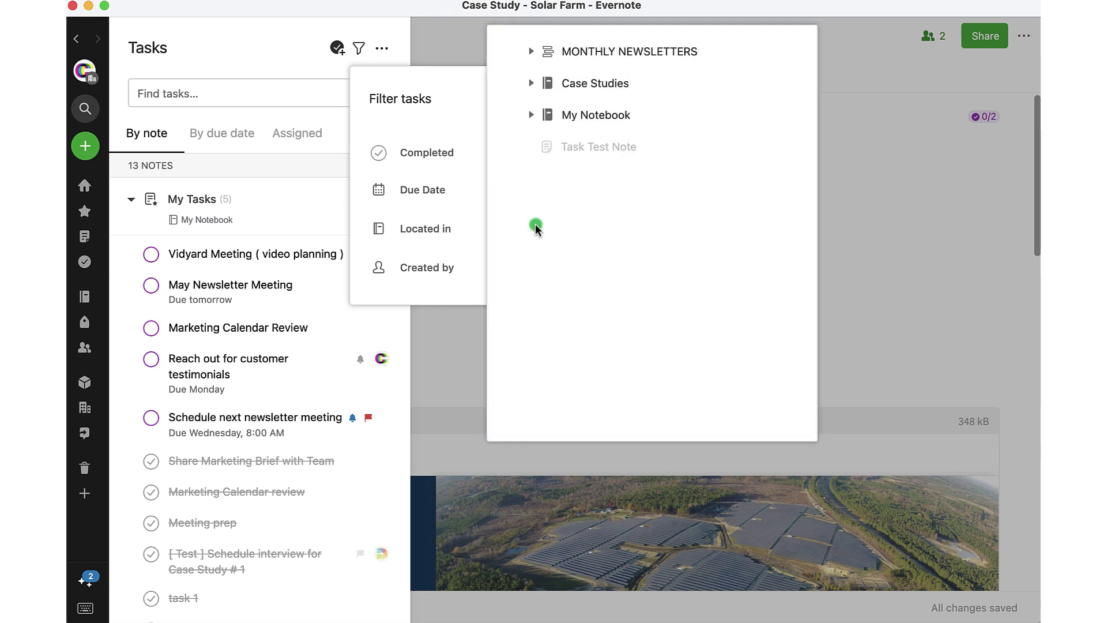
left_click(531, 51)
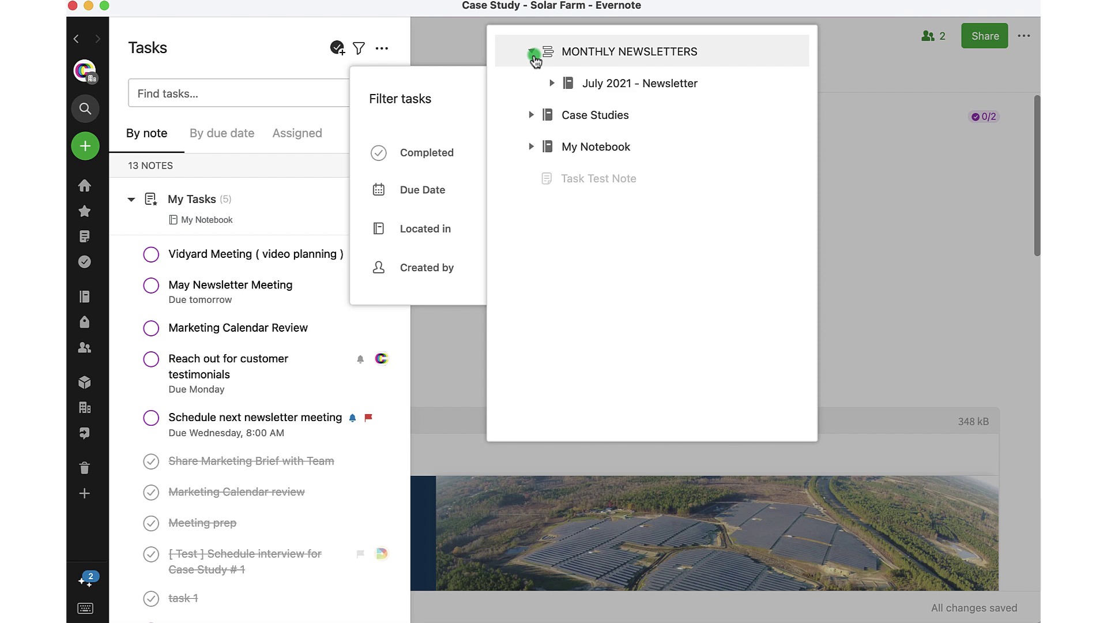
left_click(602, 86)
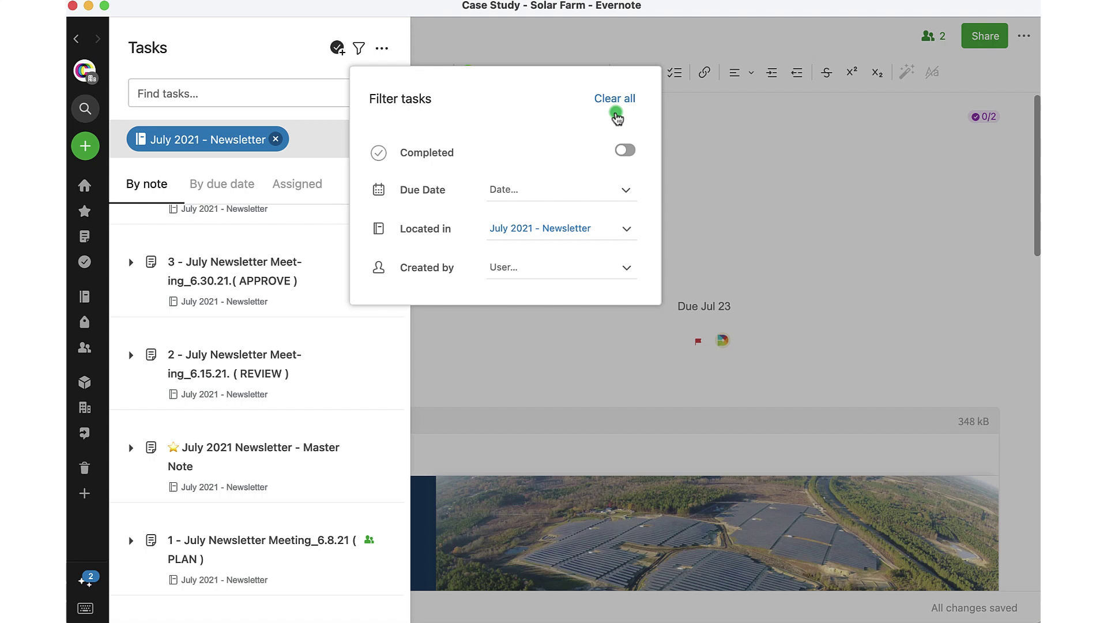
left_click(616, 100)
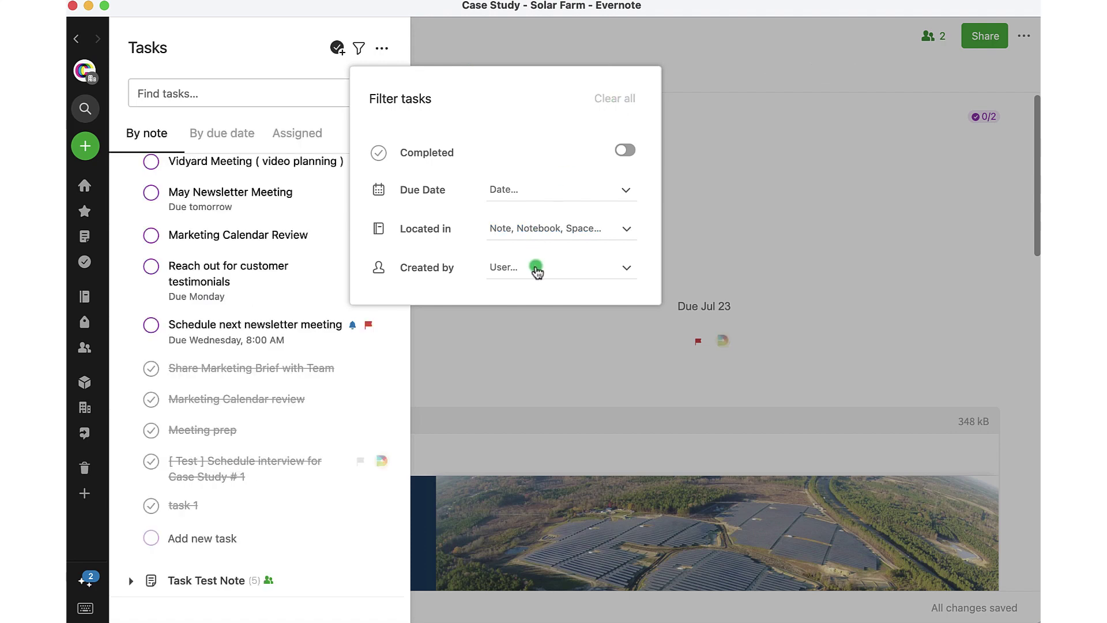
Step: Filter tasks by one teammate in Created by, then clear the creator filter
left_click(536, 268)
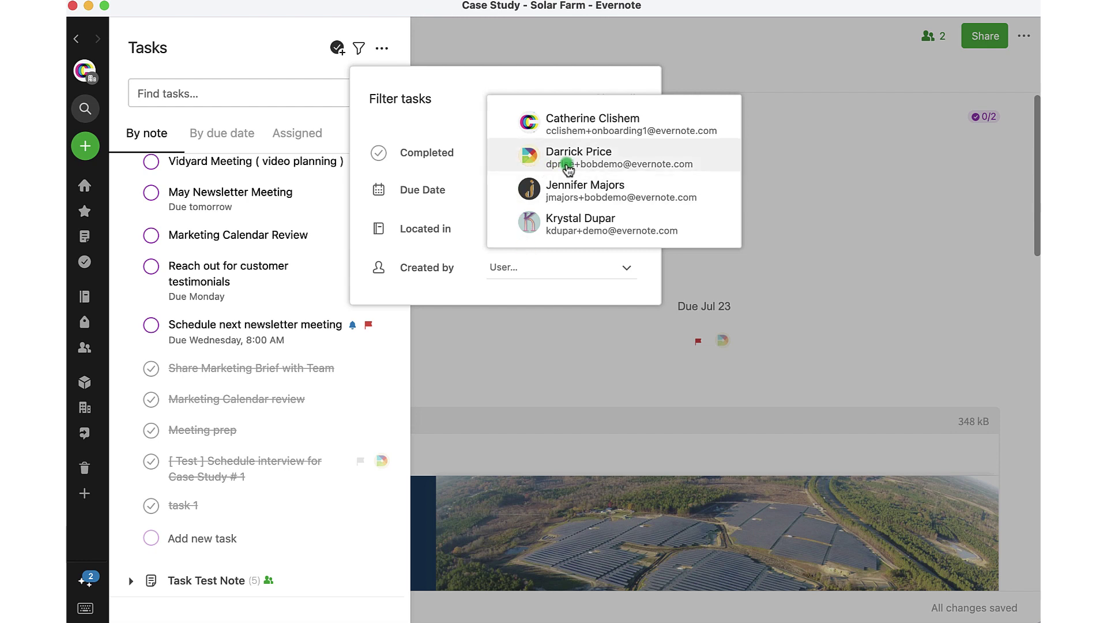
left_click(568, 167)
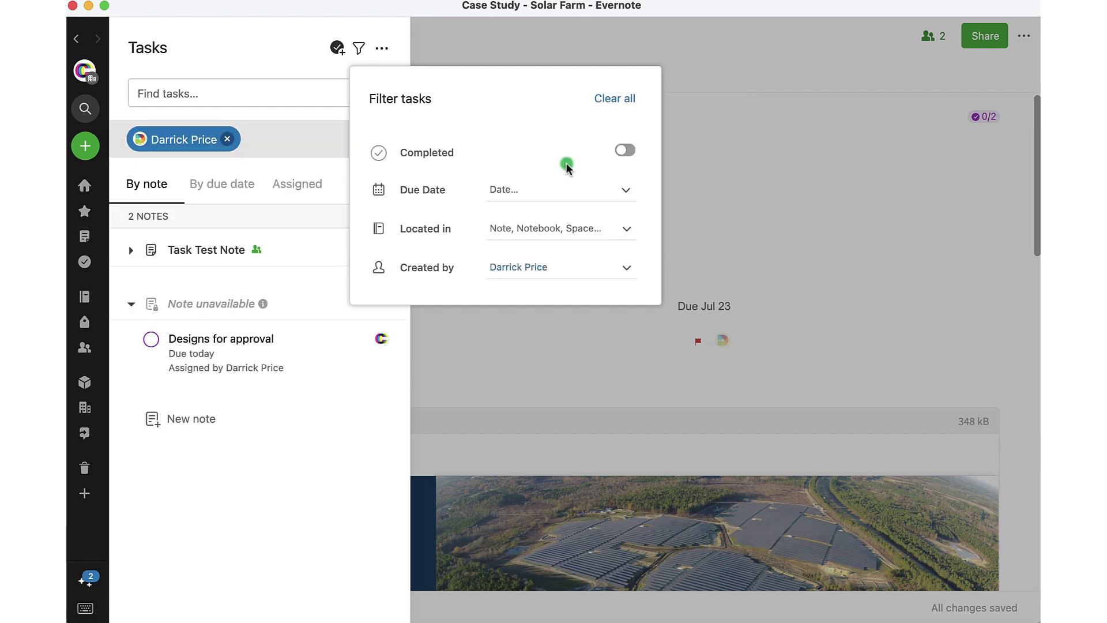
mouse_move(563, 277)
left_click(629, 105)
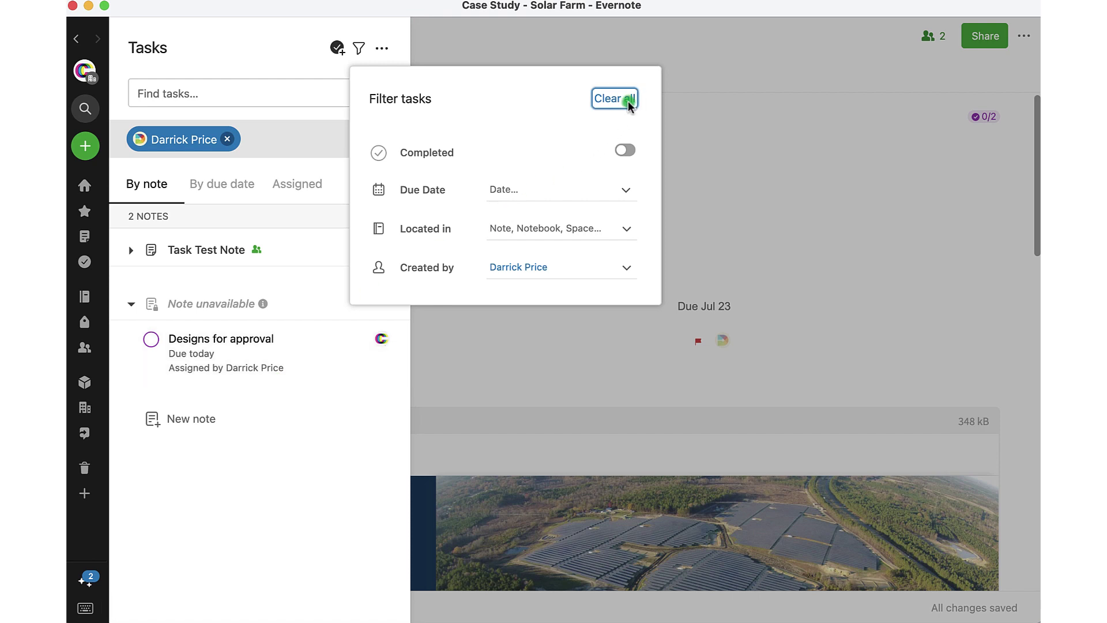
Step: Turn off Show notes shared with me in the task view options
left_click(249, 68)
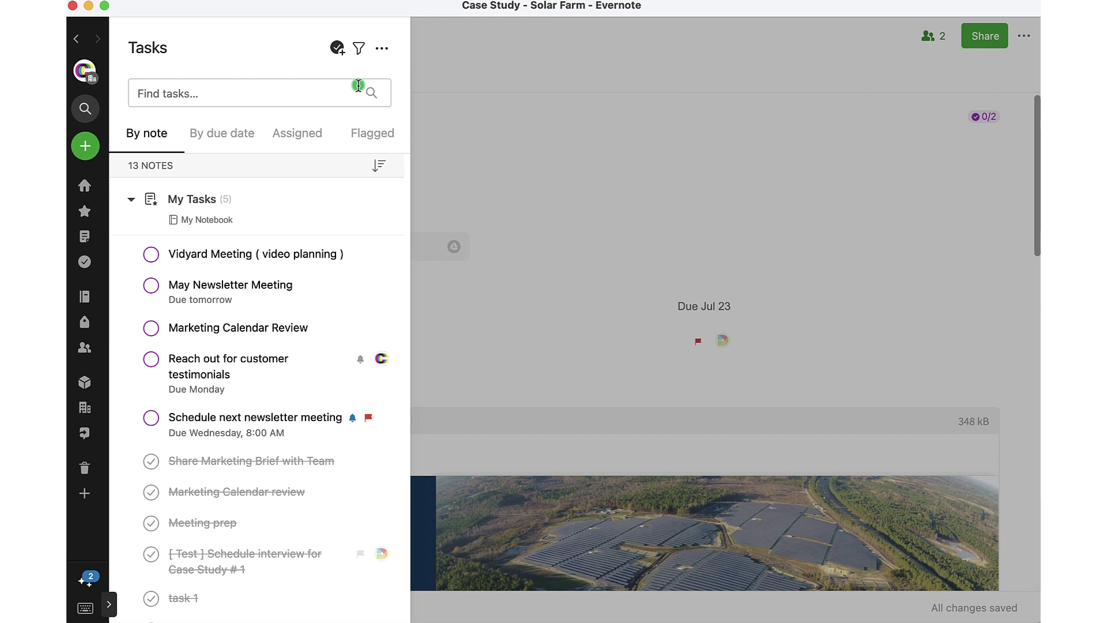
left_click(387, 50)
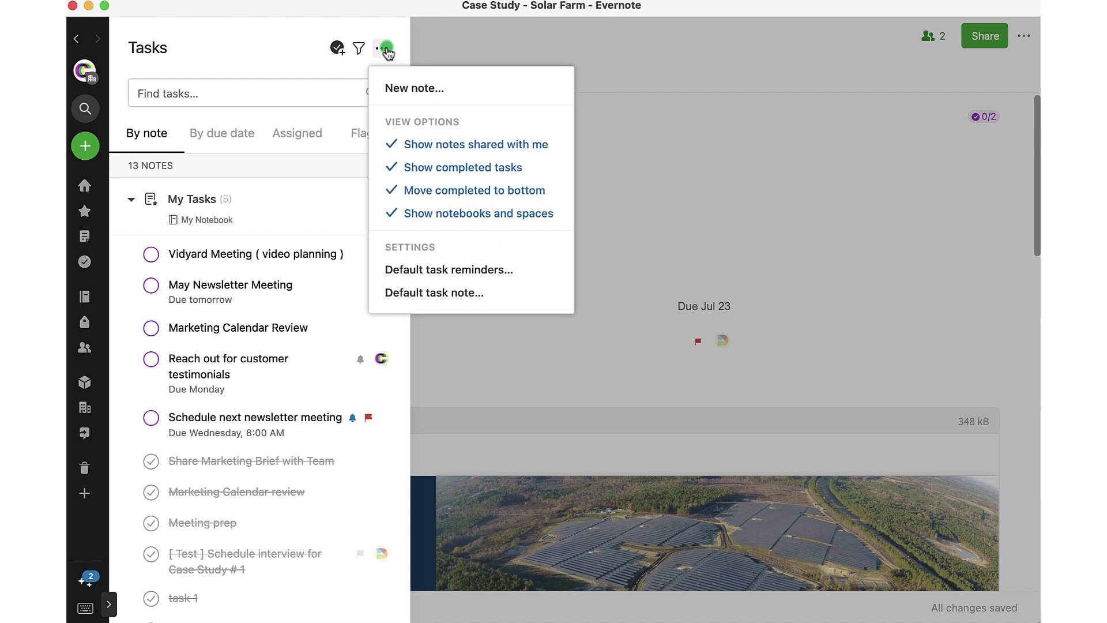
left_click(429, 146)
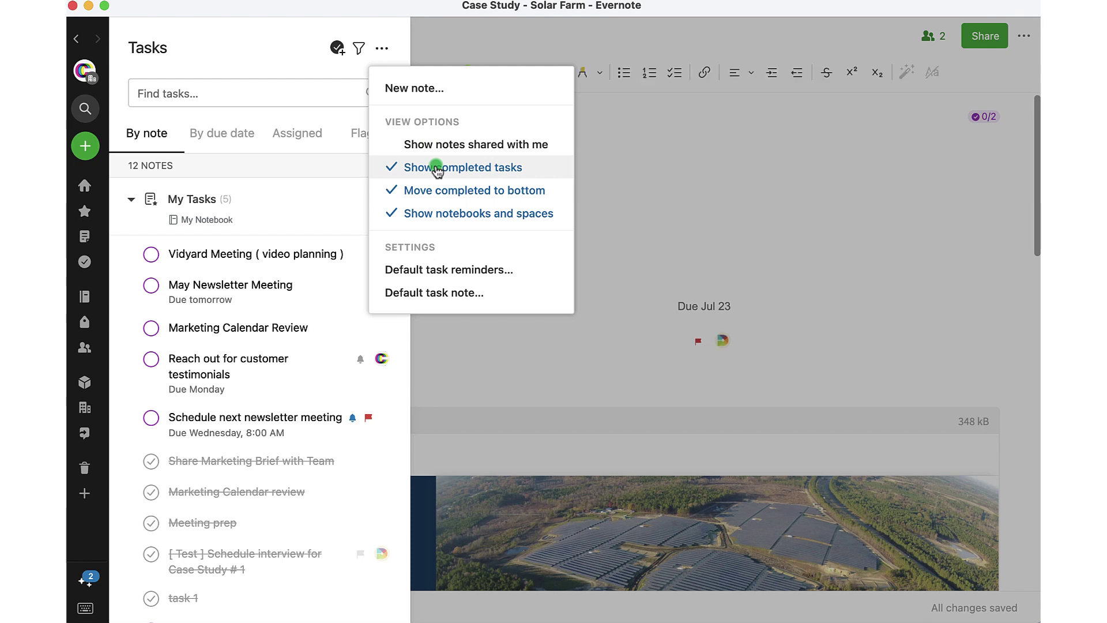
Step: Toggle completed tasks, completed-at-bottom, and notebook names off, then back on
left_click(437, 168)
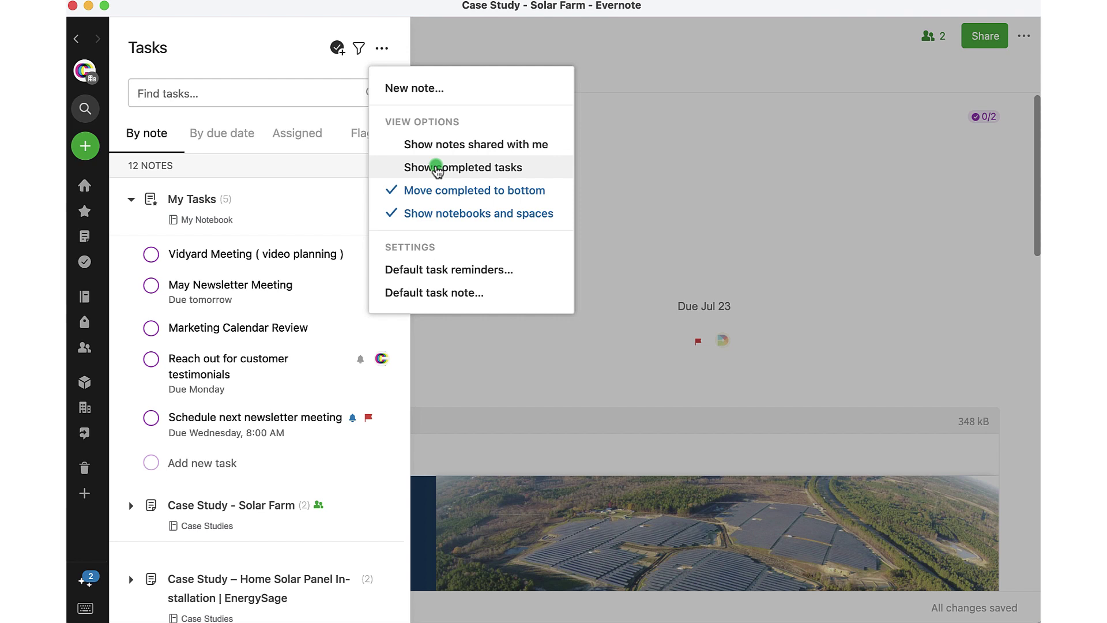
left_click(436, 167)
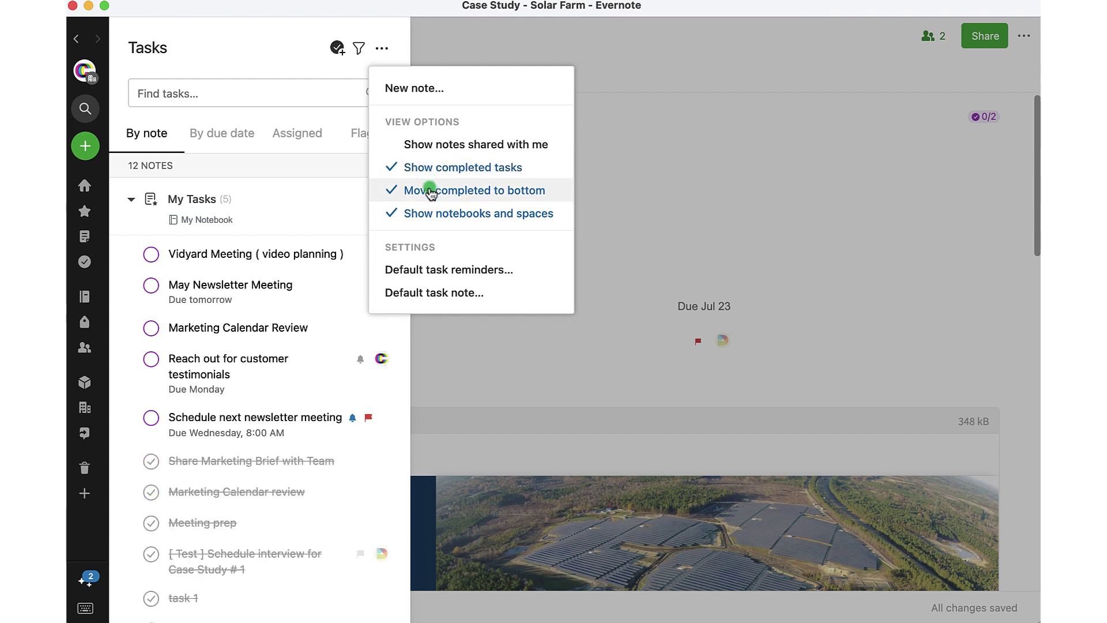
left_click(431, 191)
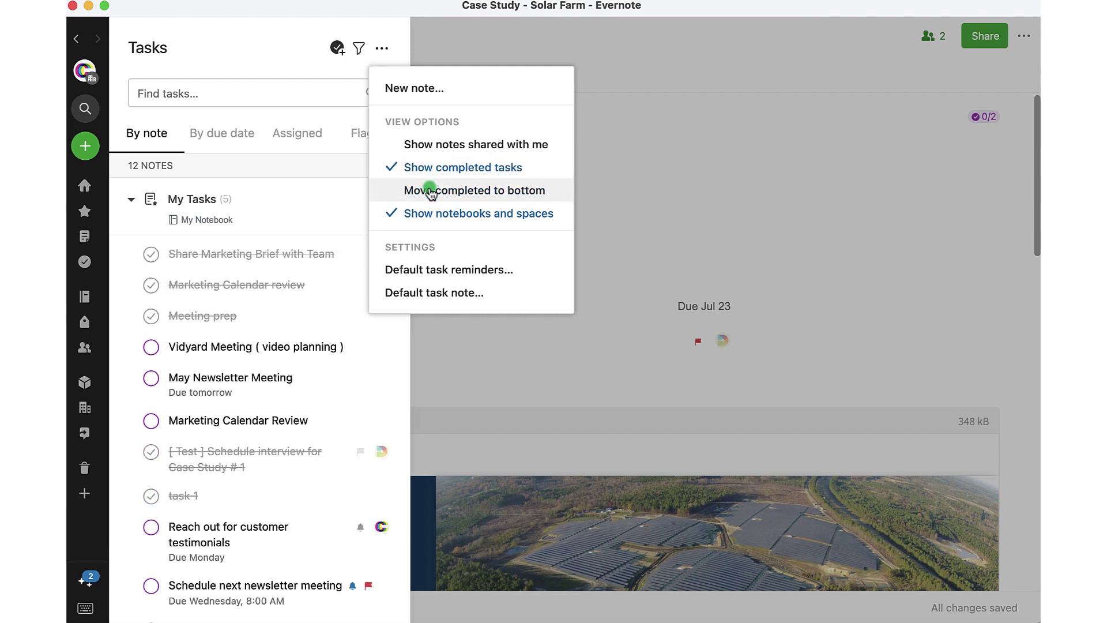
left_click(430, 192)
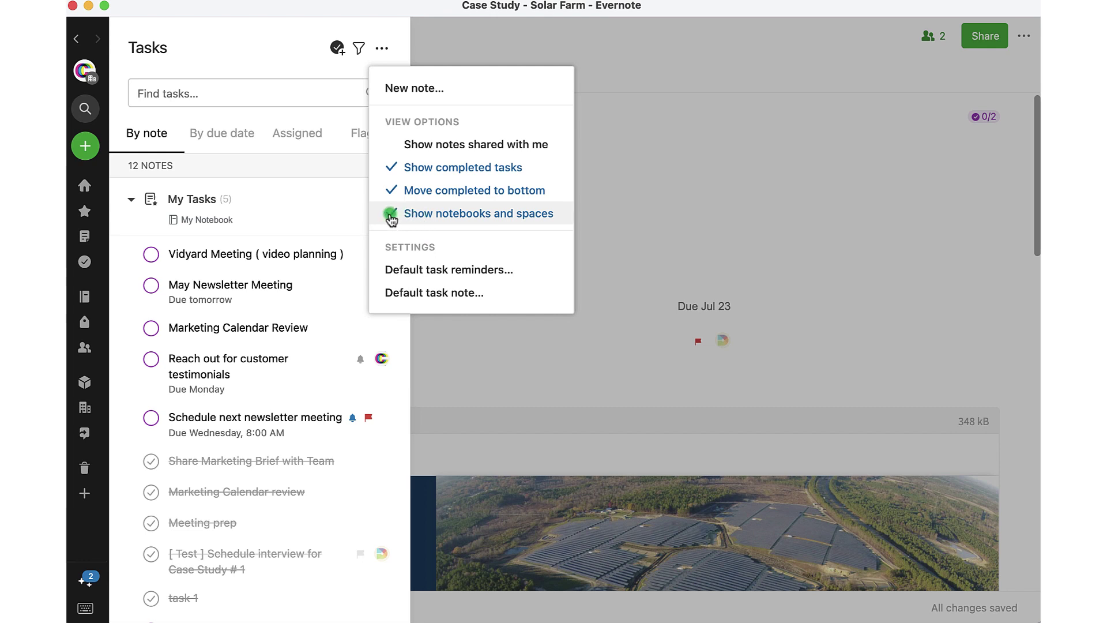
left_click(421, 220)
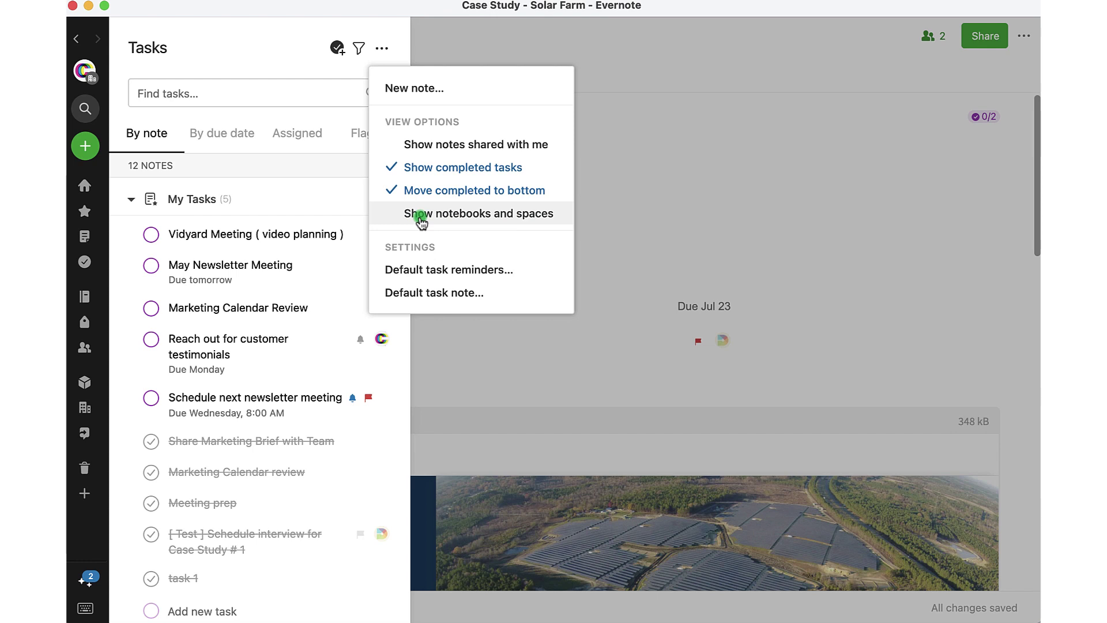
left_click(420, 221)
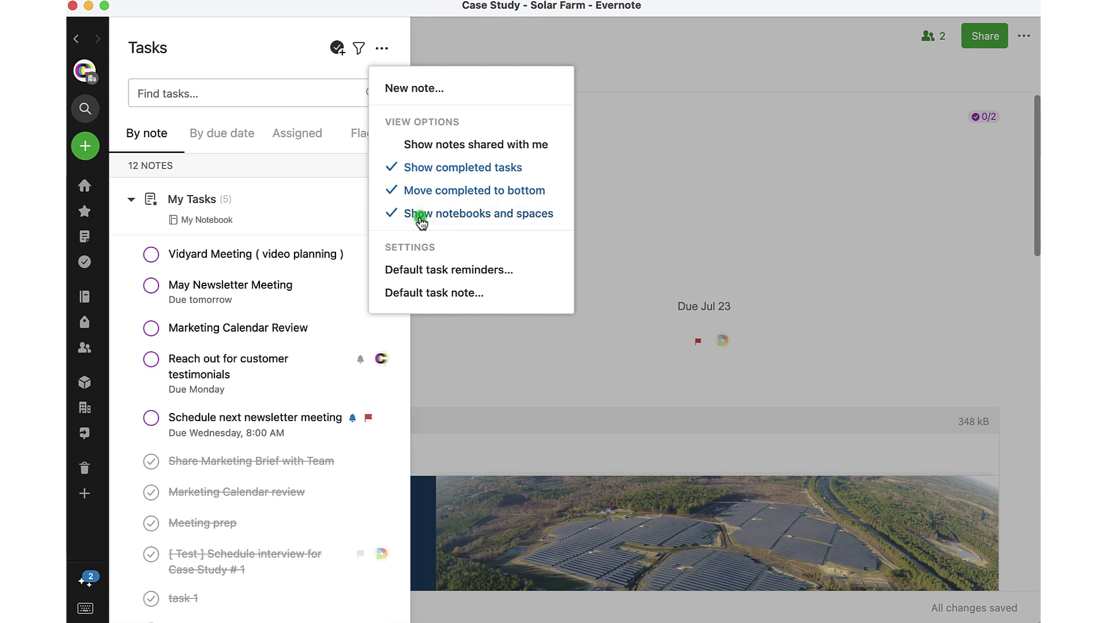
Step: Enable default task reminders at 30 mins before and save with Done
left_click(491, 270)
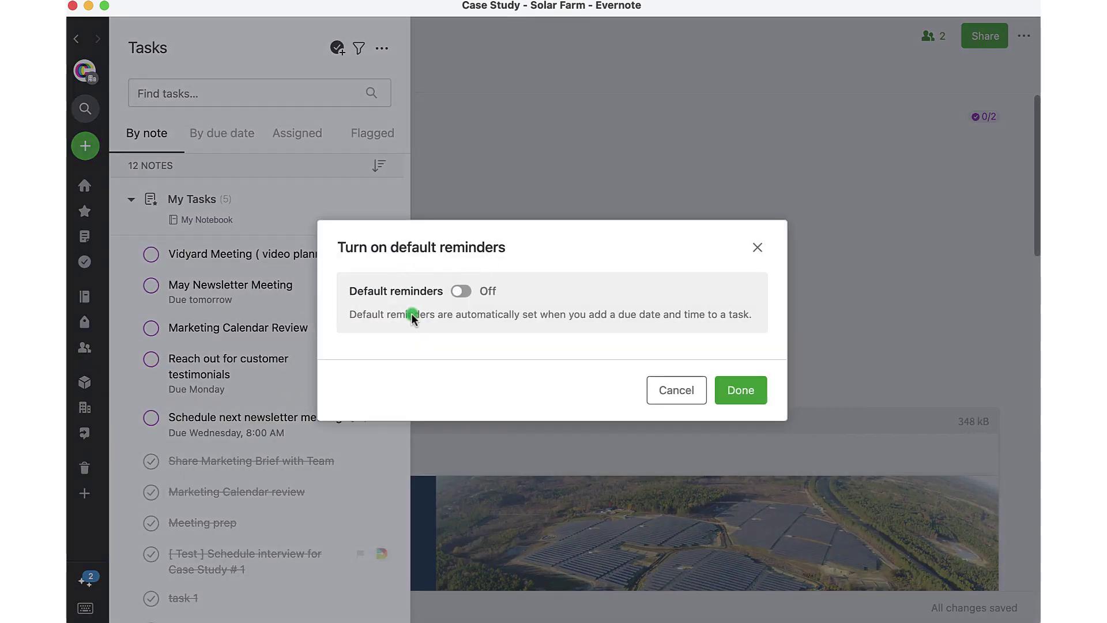
left_click(464, 292)
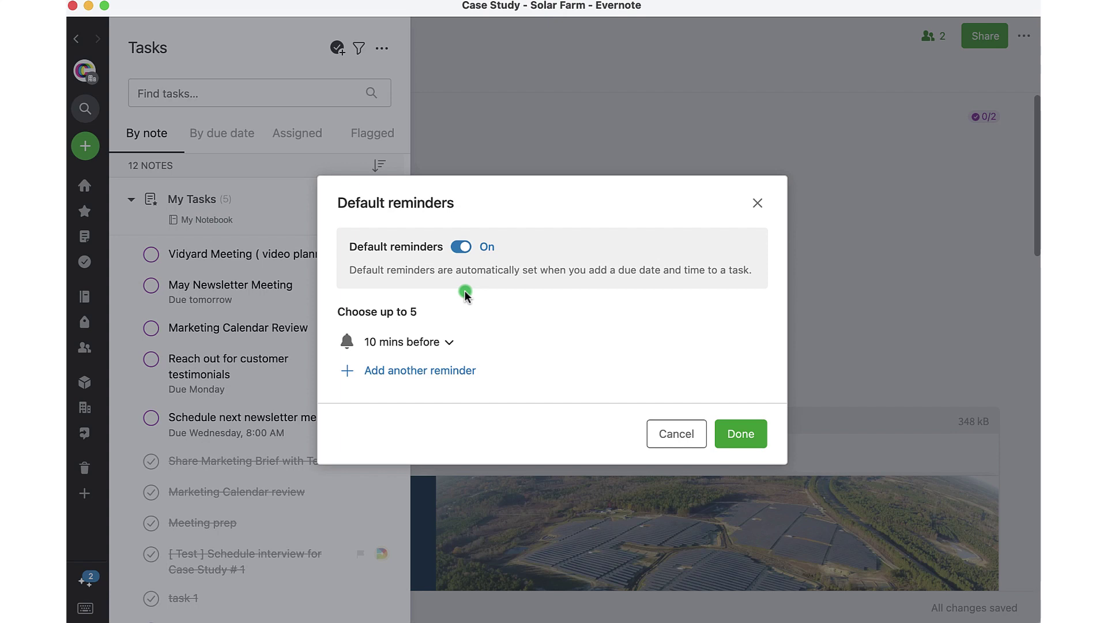
left_click(427, 343)
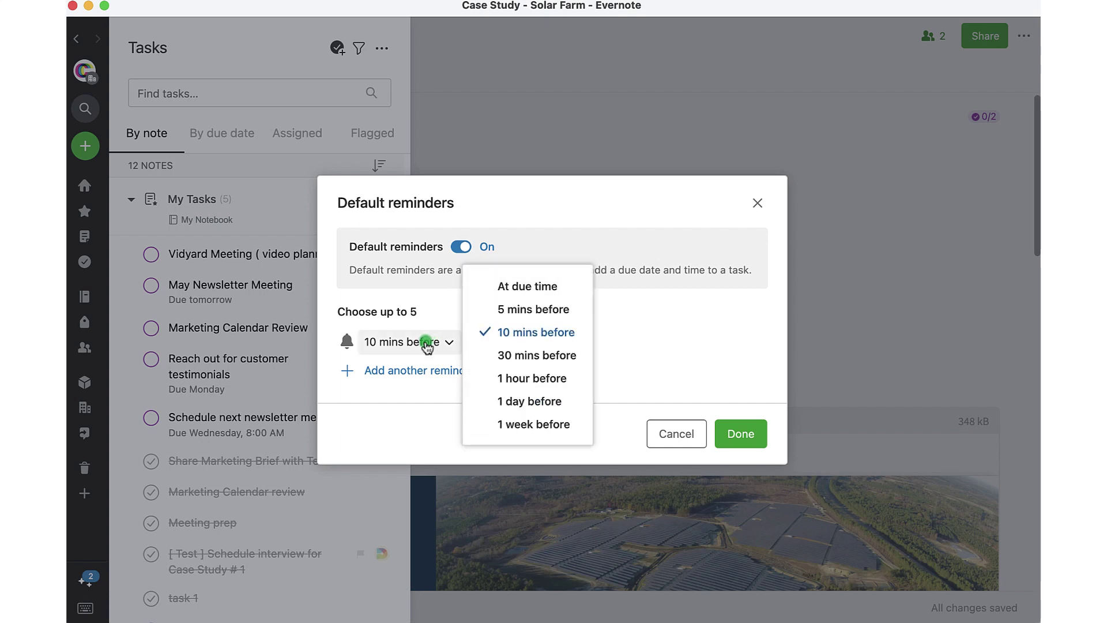
left_click(525, 356)
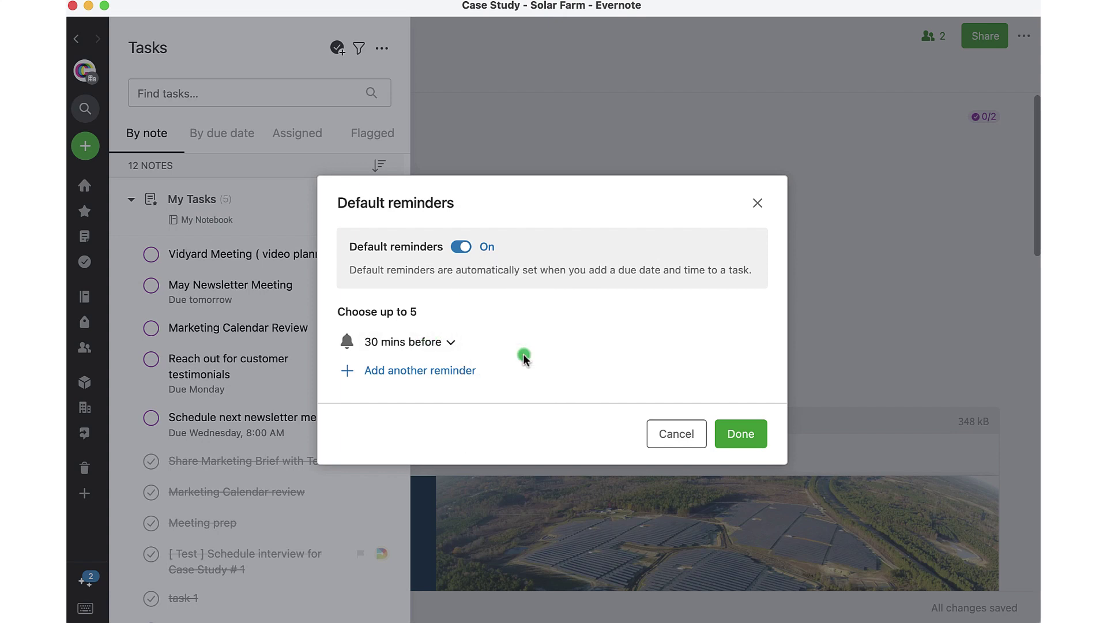
mouse_move(500, 346)
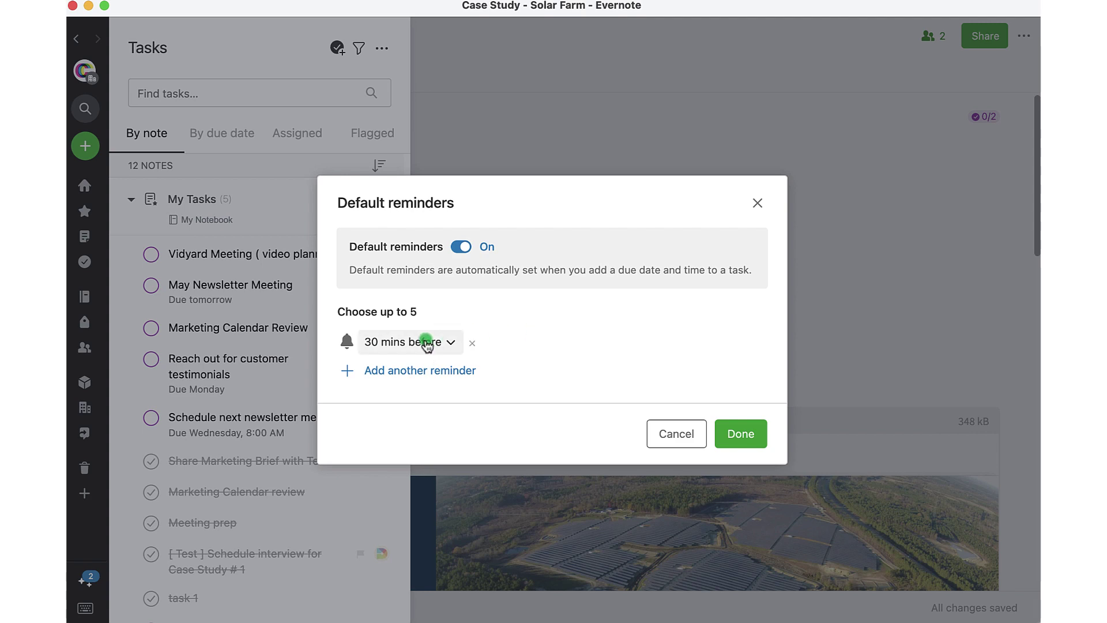
left_click(731, 433)
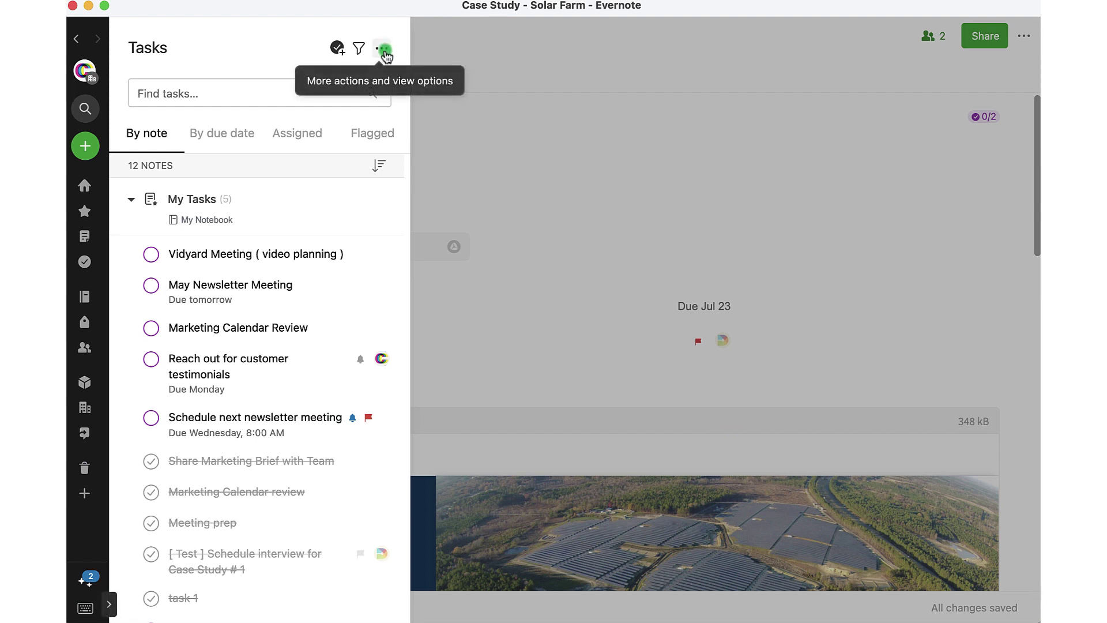
Step: Choose MONTHLY NEWSLETTERS > July 2021 - Newsletter > Master Note as the default task note
left_click(386, 53)
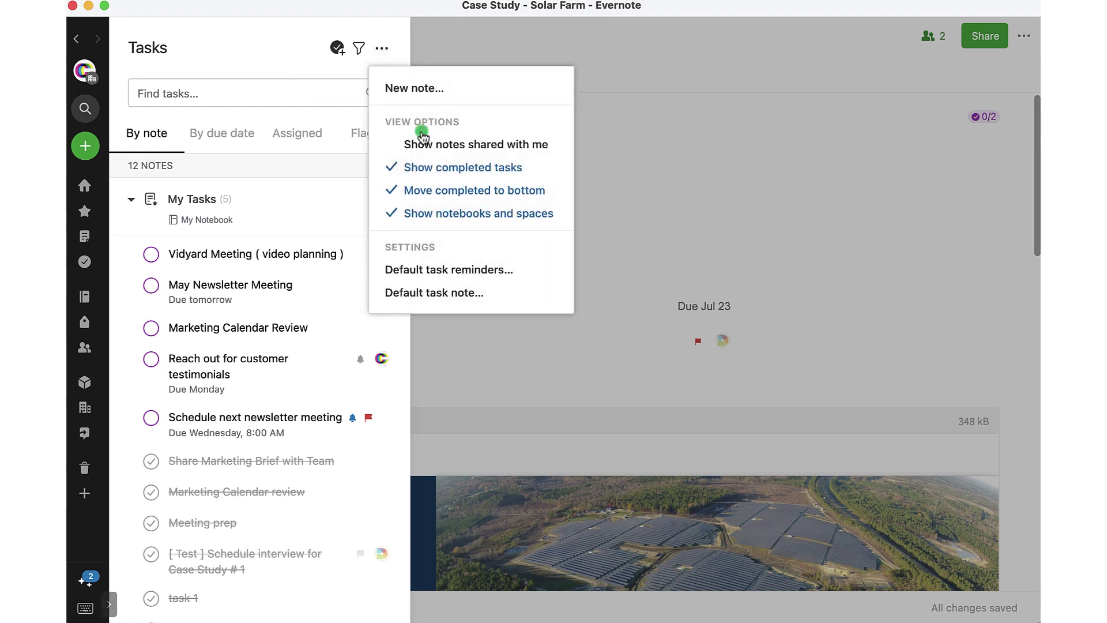
left_click(478, 294)
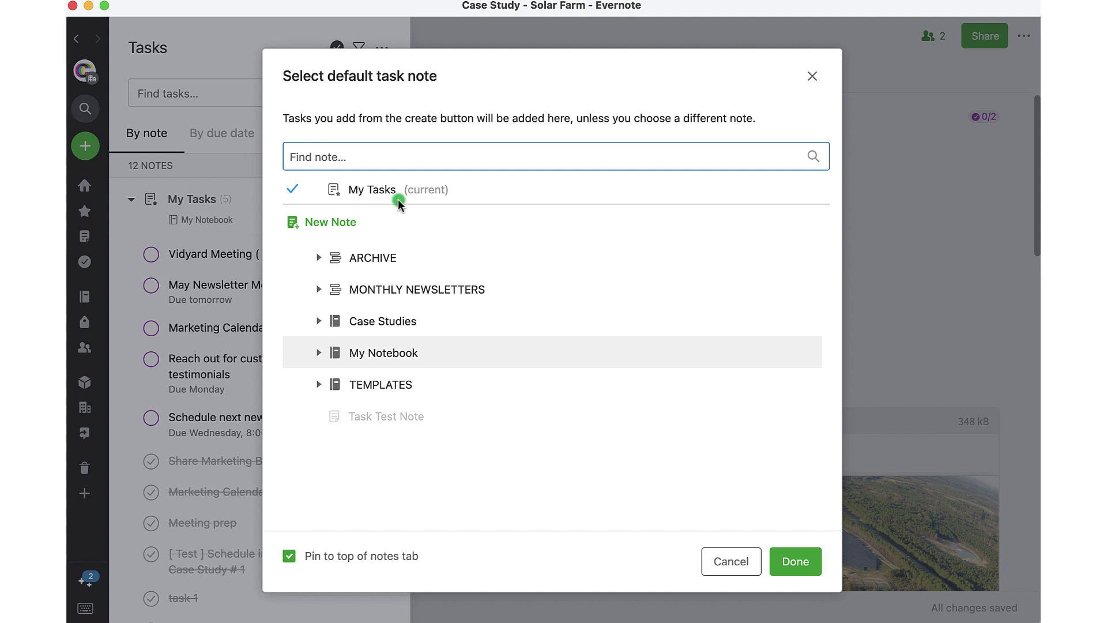
left_click(319, 289)
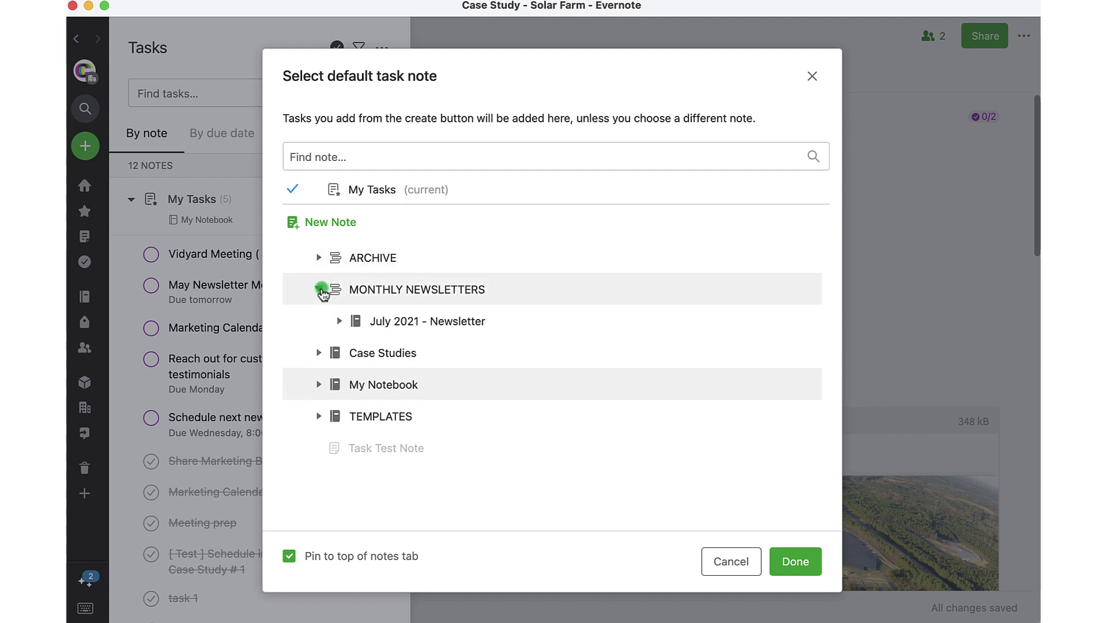
left_click(339, 321)
left_click(448, 352)
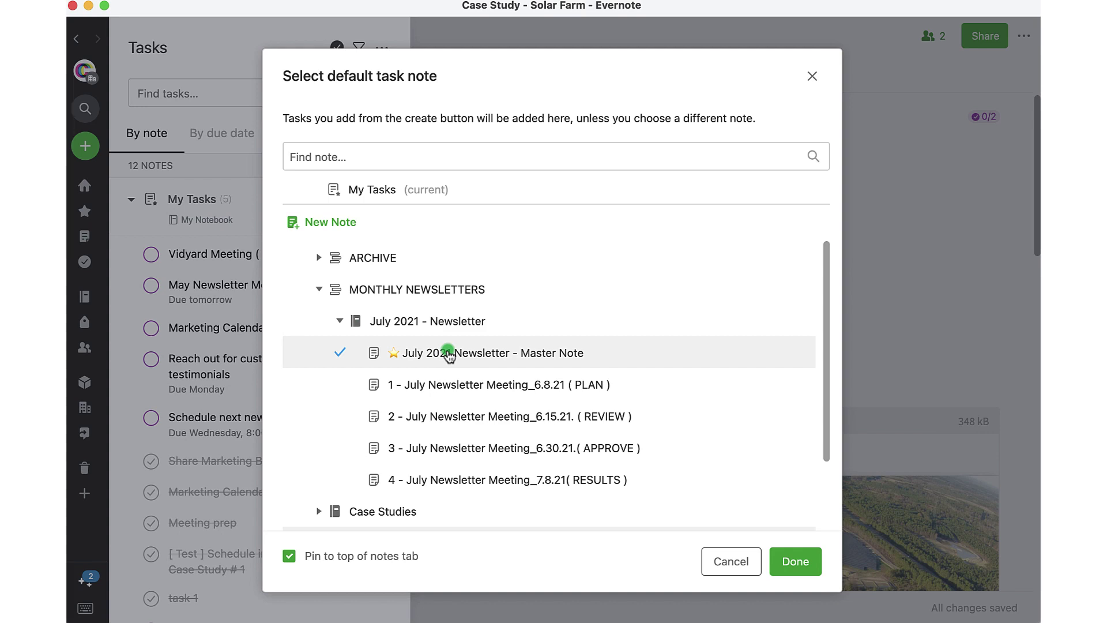
left_click(796, 561)
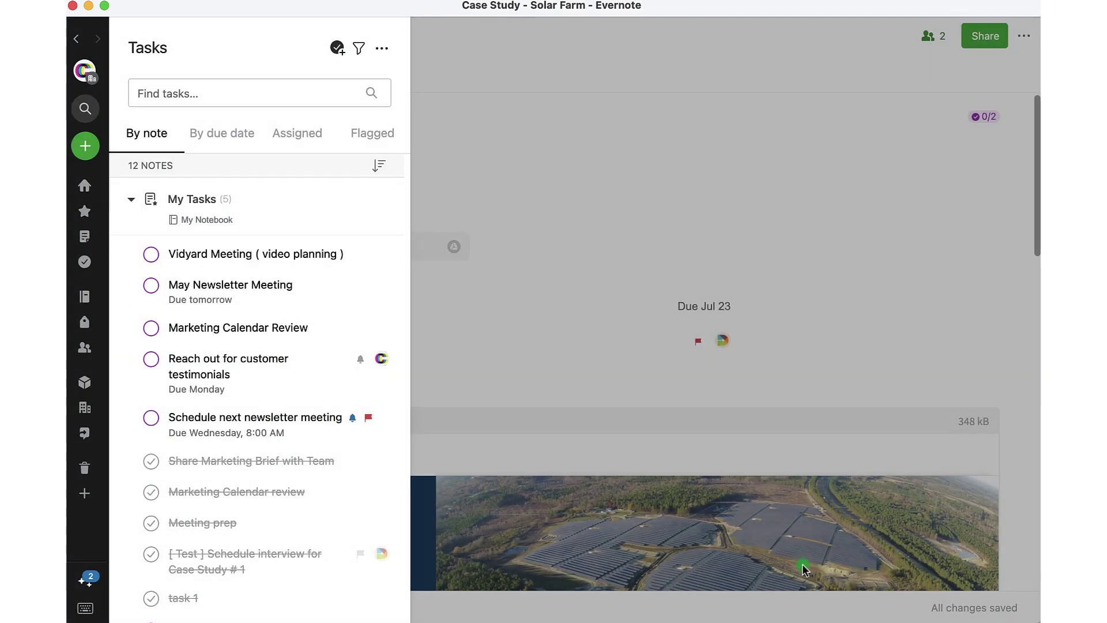